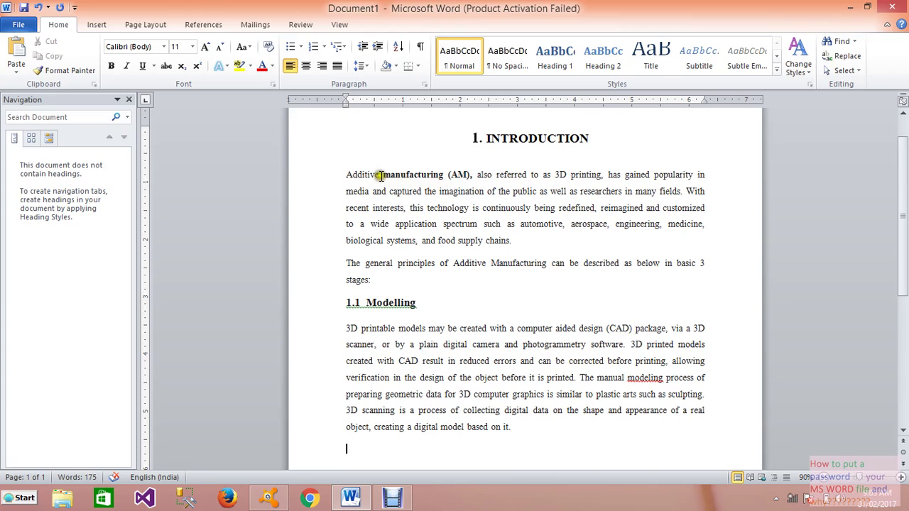
Step: Italicize the phrase 'such as automotive' and insert a blank line after 'stages:'
left_click_drag(483, 224, 559, 226)
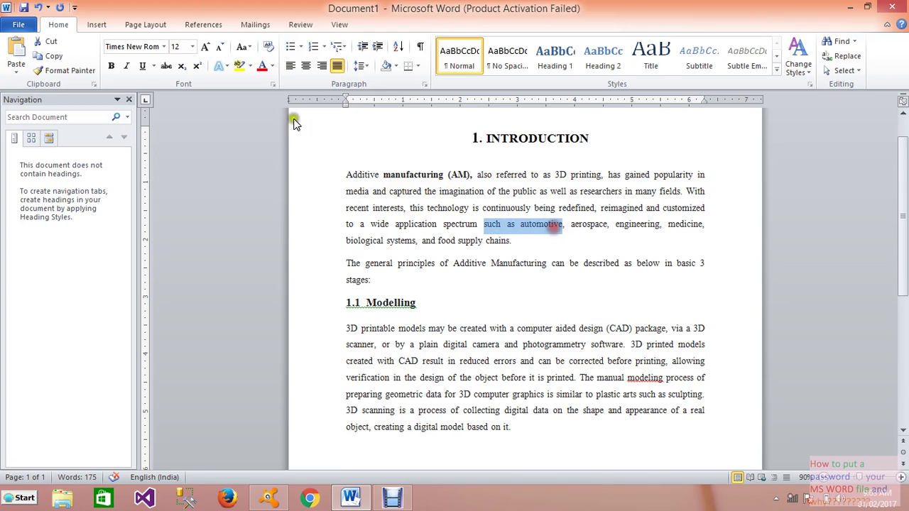
left_click(127, 67)
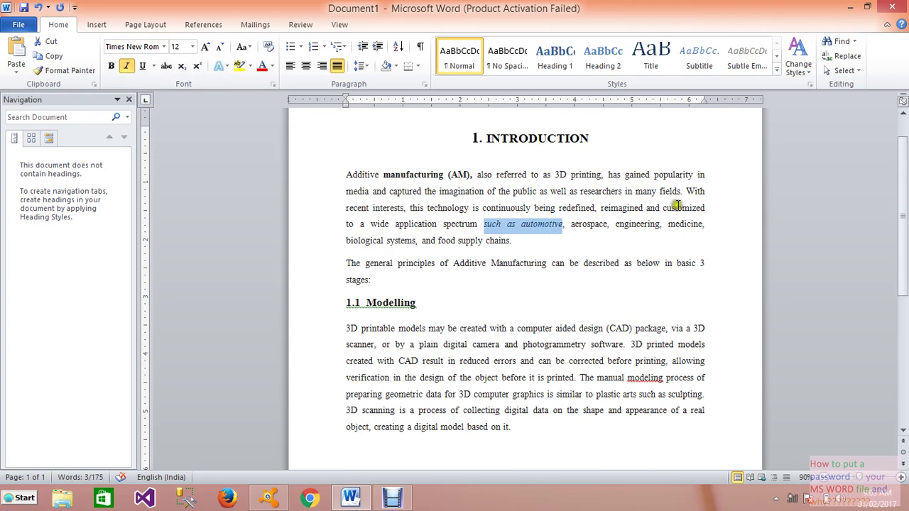
left_click(707, 273)
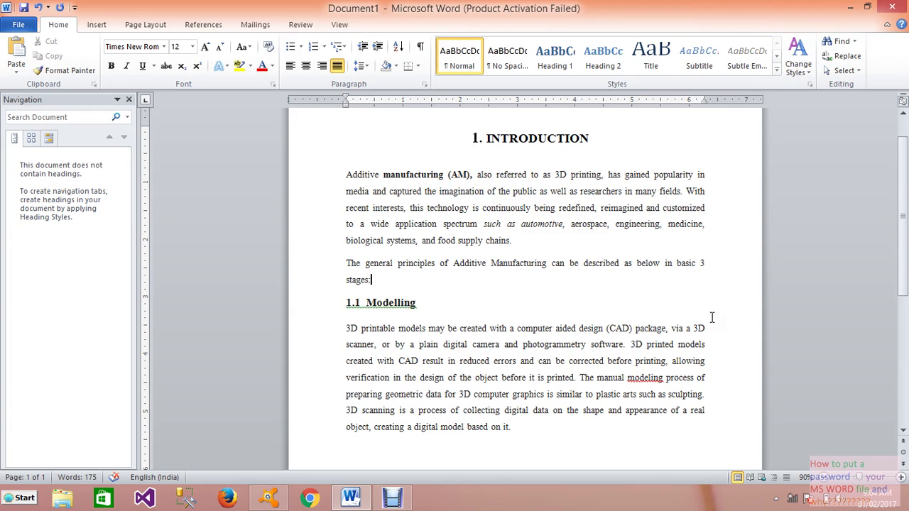
key("Return")
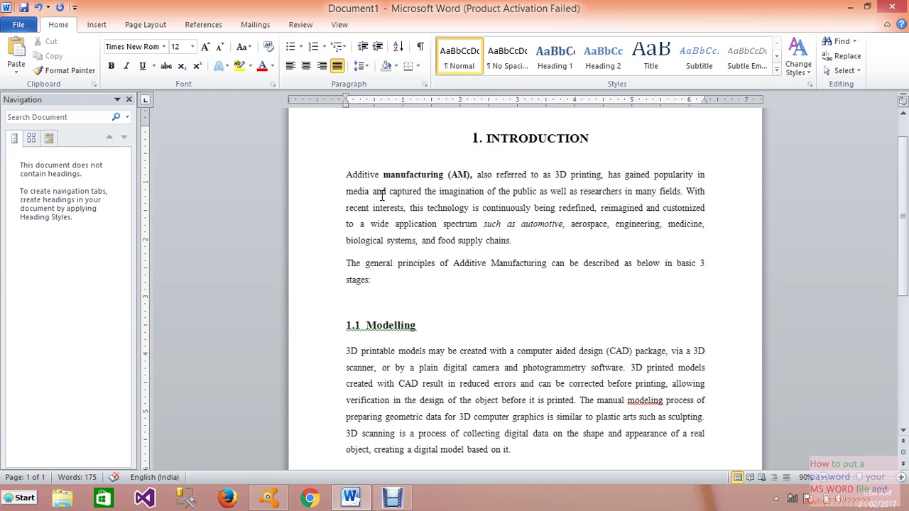
Step: Start a Save As for INTRODUCTION and bring up General Options from Tools
left_click(13, 29)
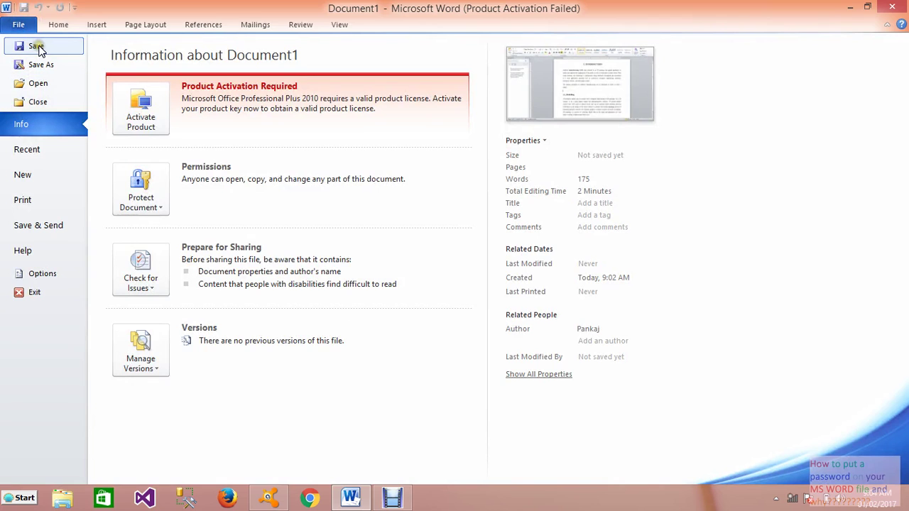
left_click(32, 45)
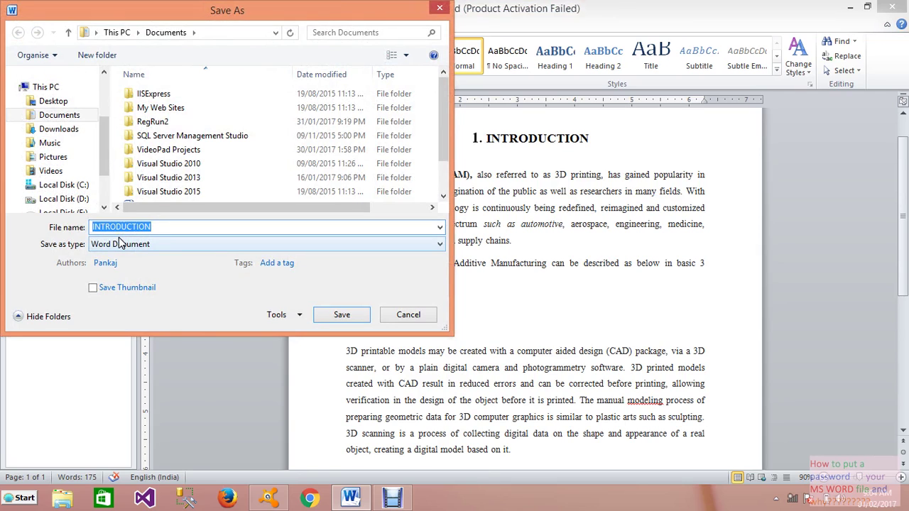
left_click(285, 318)
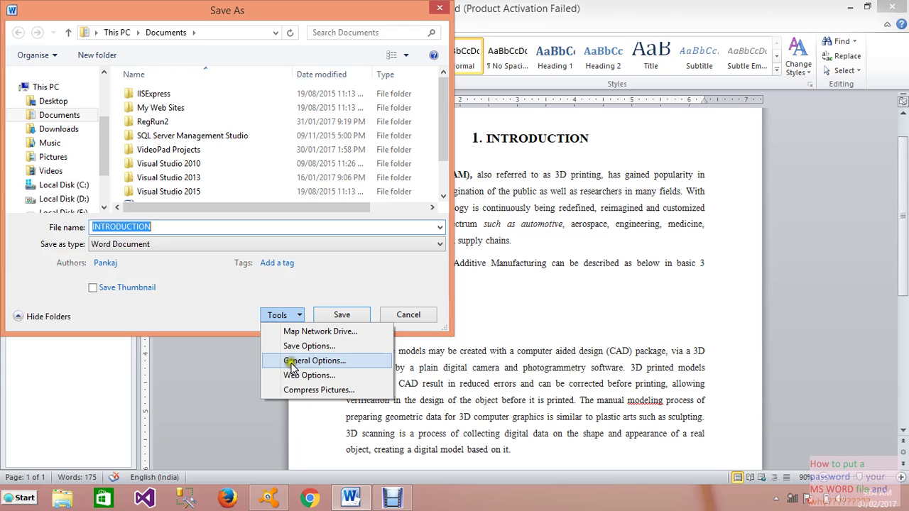
left_click(293, 362)
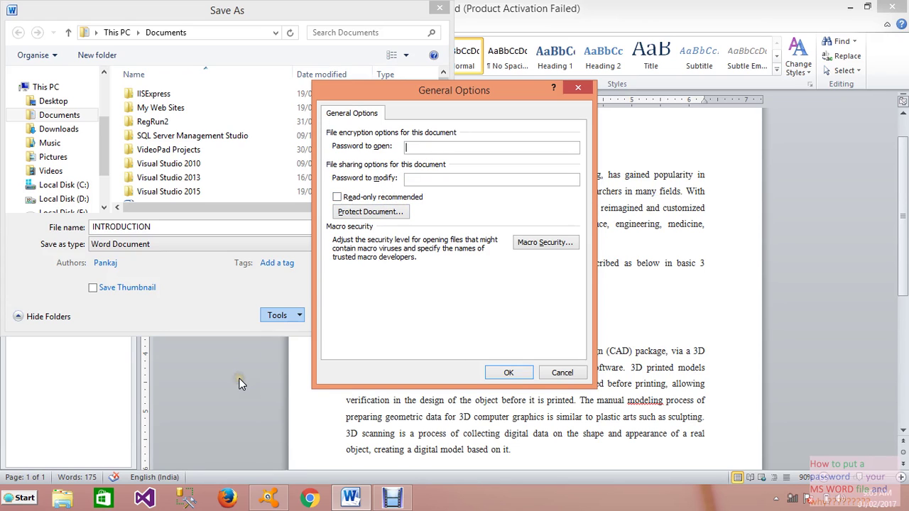
Step: Enter a password to open and a password to modify, and tick Read-only recommended
type("1234567")
left_click(424, 178)
type("1234")
left_click(338, 199)
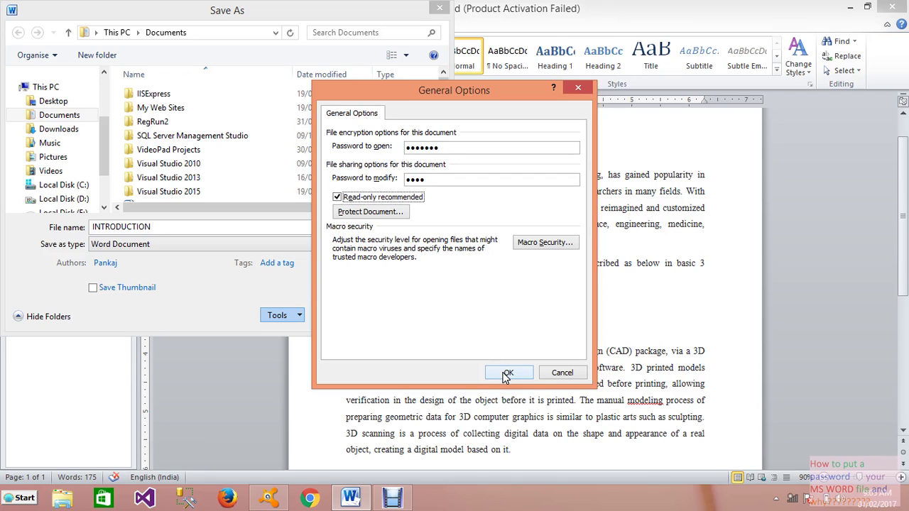
Step: Re-enter both passwords to confirm them, then save the document as INTRODUCTION
left_click(506, 374)
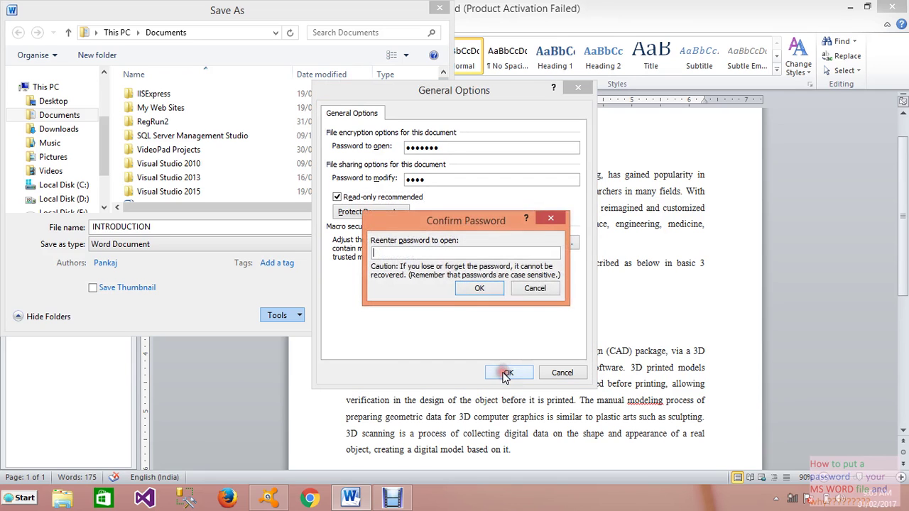
left_click_drag(477, 221, 485, 268)
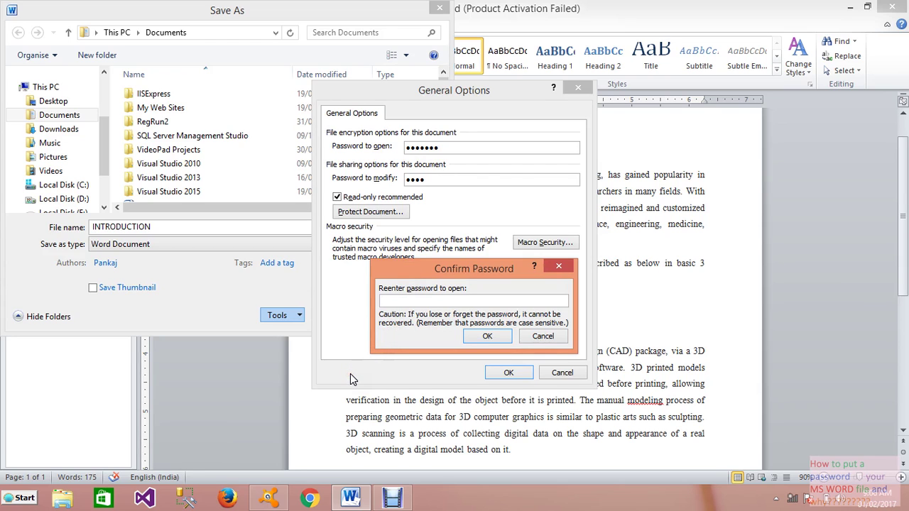
type("*******")
left_click(481, 339)
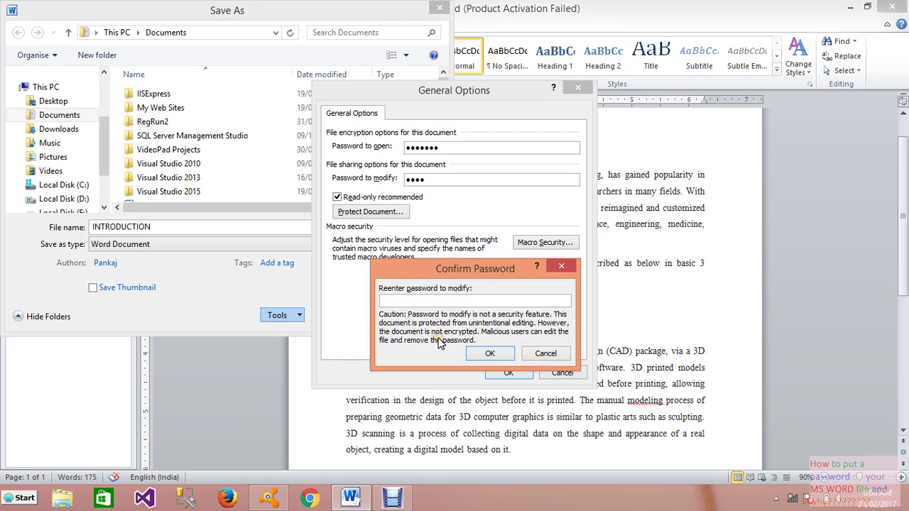
type("****")
left_click(489, 353)
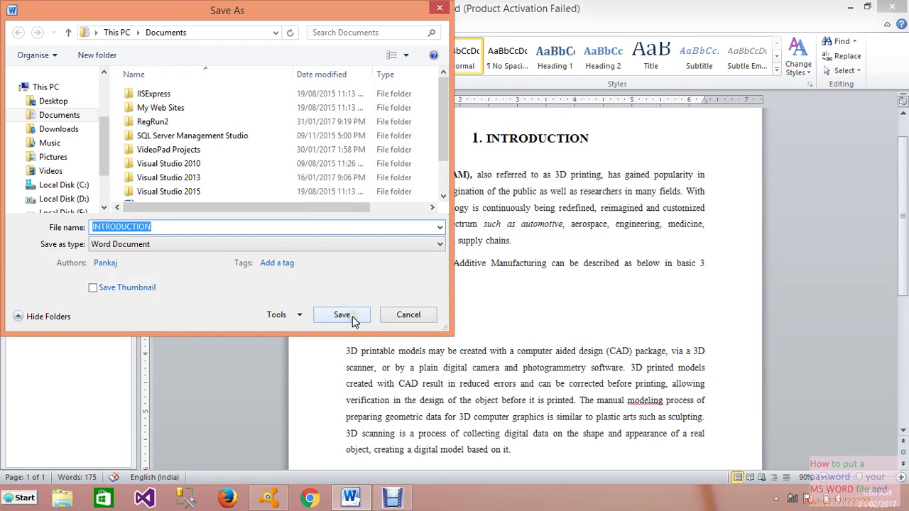
left_click(352, 318)
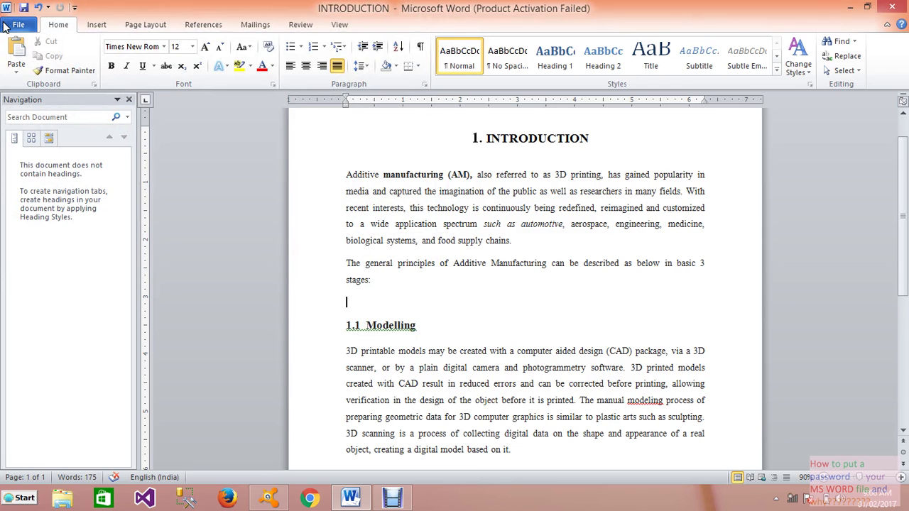
Step: Close and relaunch Word, then open INTRODUCTION from the Recent Documents list
left_click(900, 7)
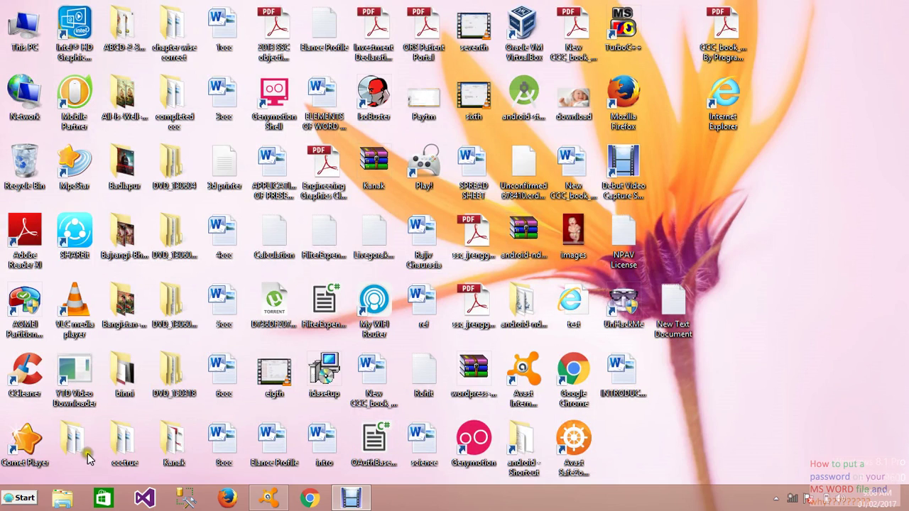
left_click(19, 498)
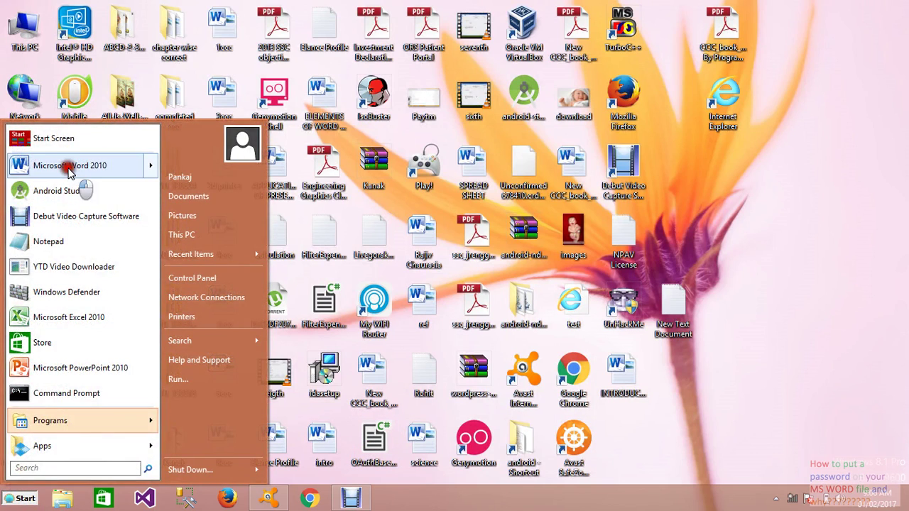
left_click(69, 168)
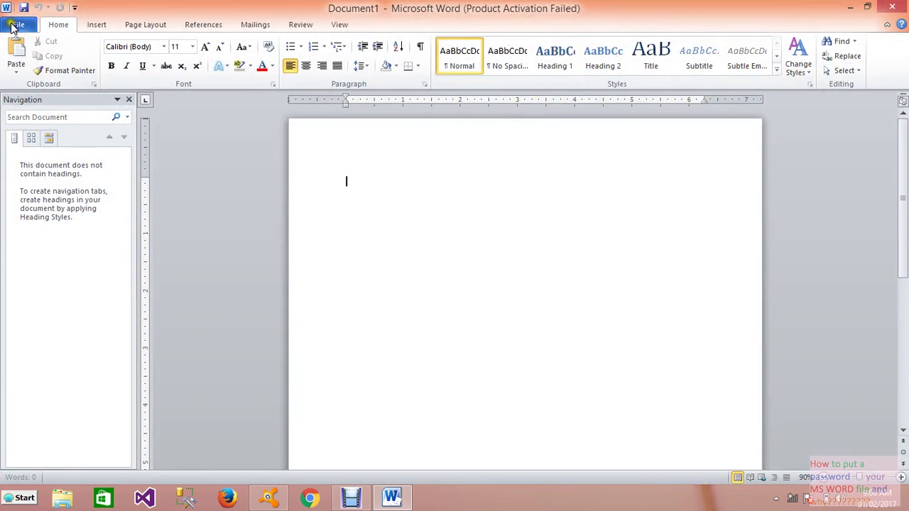
left_click(13, 26)
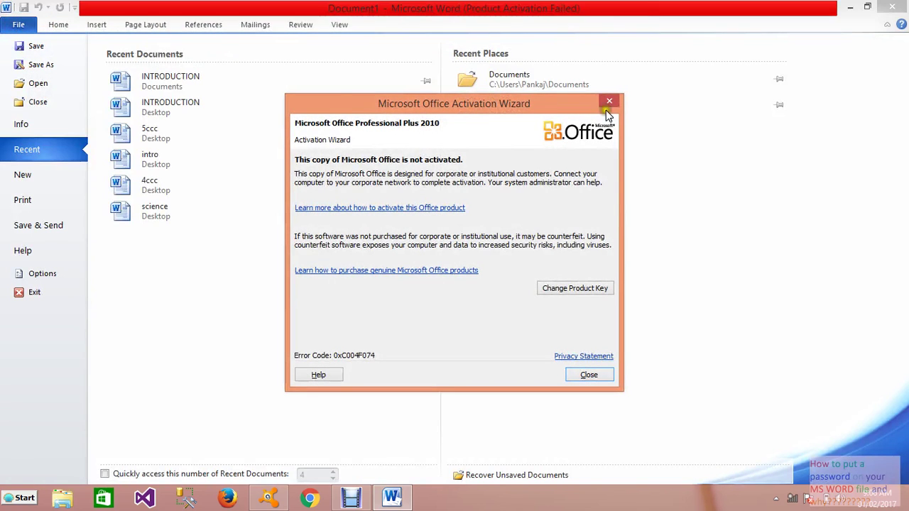
left_click(611, 102)
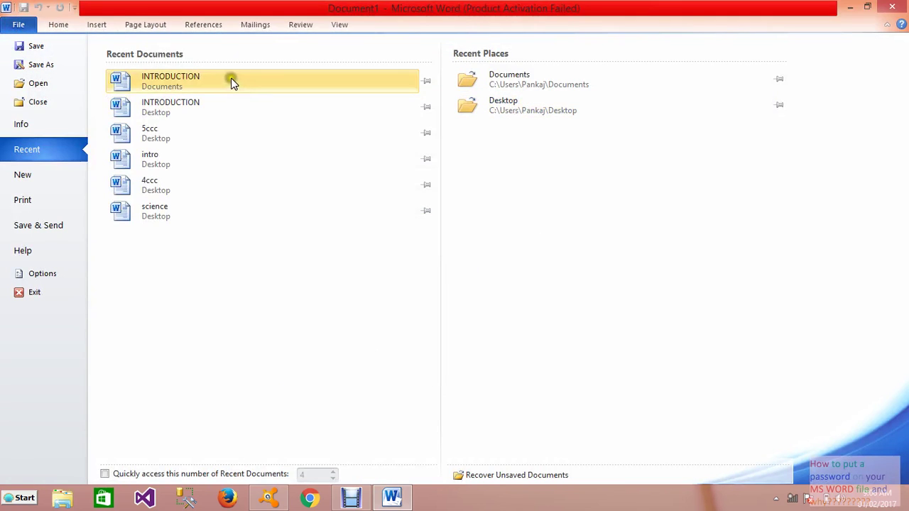
left_click(231, 80)
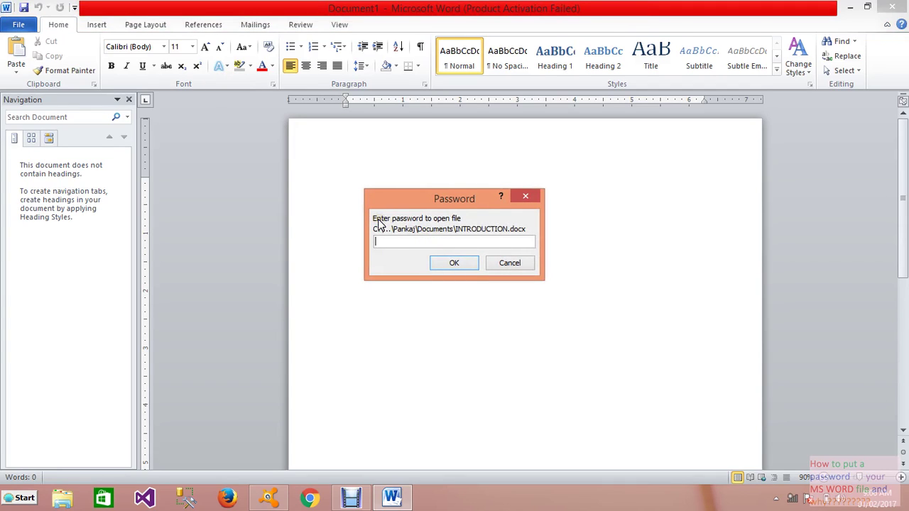
Step: Enter the password to open, then open INTRODUCTION as Read Only
left_click(398, 243)
type("1234567")
left_click(453, 263)
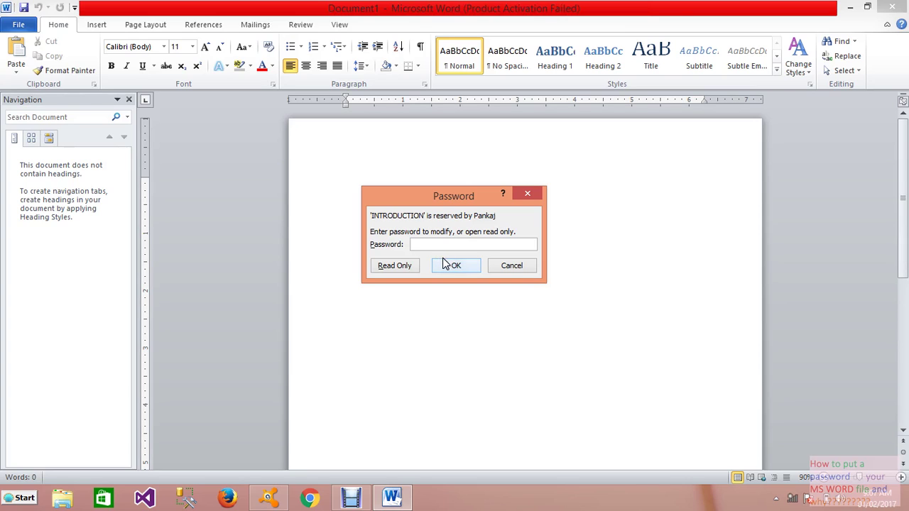
left_click(396, 267)
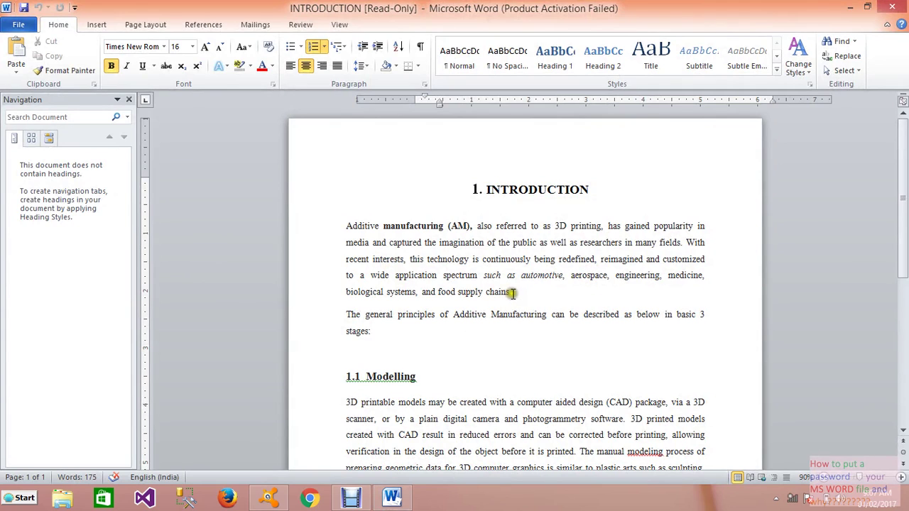
Step: Make the line 'biological systems, and food supply chains.' bold
left_click_drag(513, 291, 360, 297)
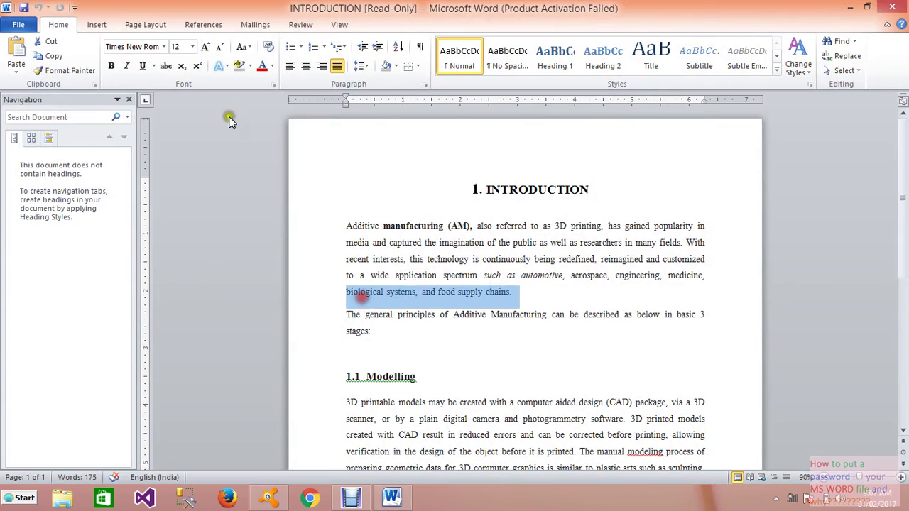
left_click(110, 66)
left_click(548, 298)
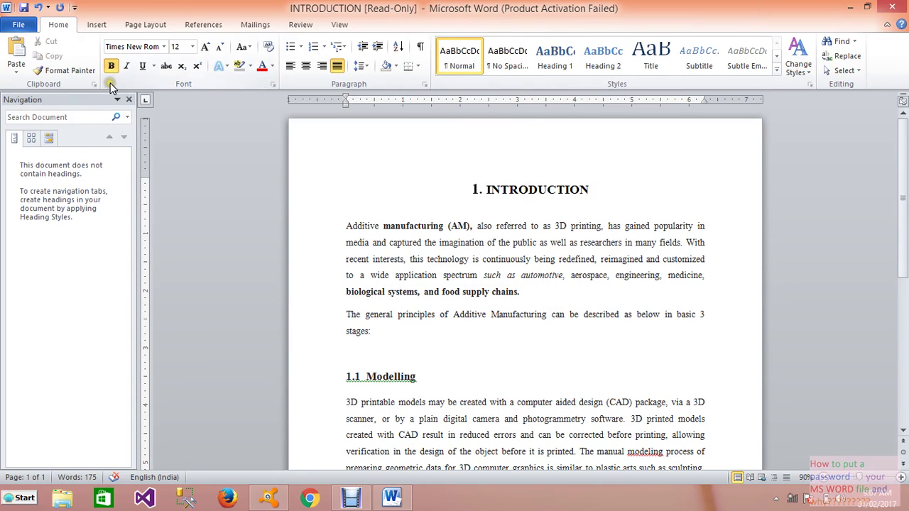
Step: Try saving over INTRODUCTION, dismiss the read-only warning, and cancel the Save As
left_click(24, 7)
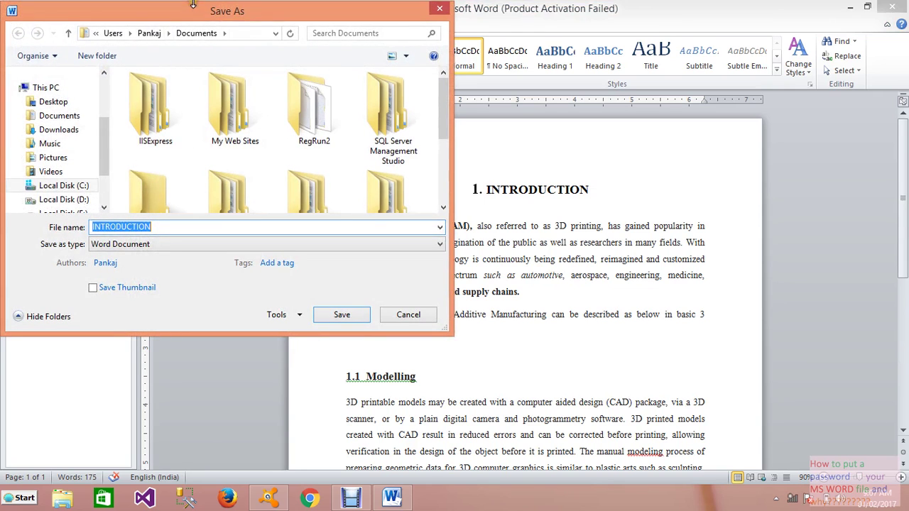
mouse_move(342, 3)
left_mouse_down()
mouse_move(341, 16)
mouse_move(341, 6)
left_mouse_up()
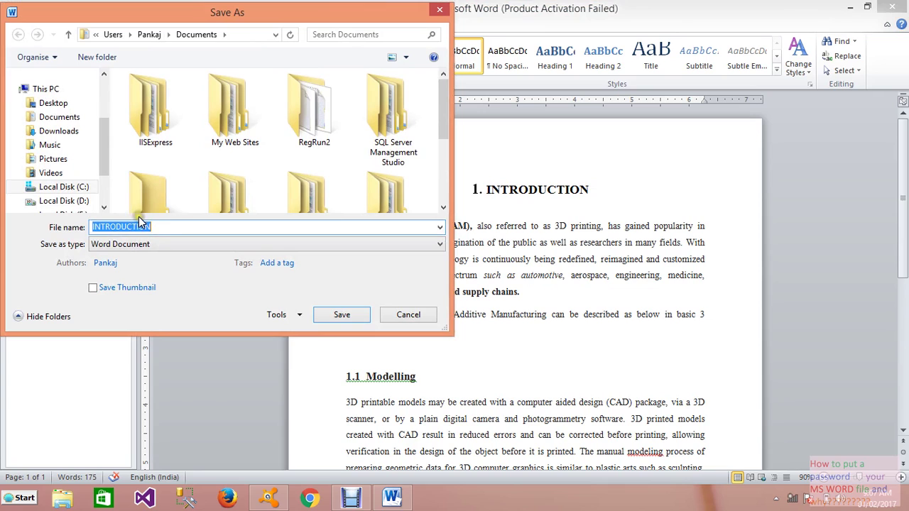
left_click(344, 315)
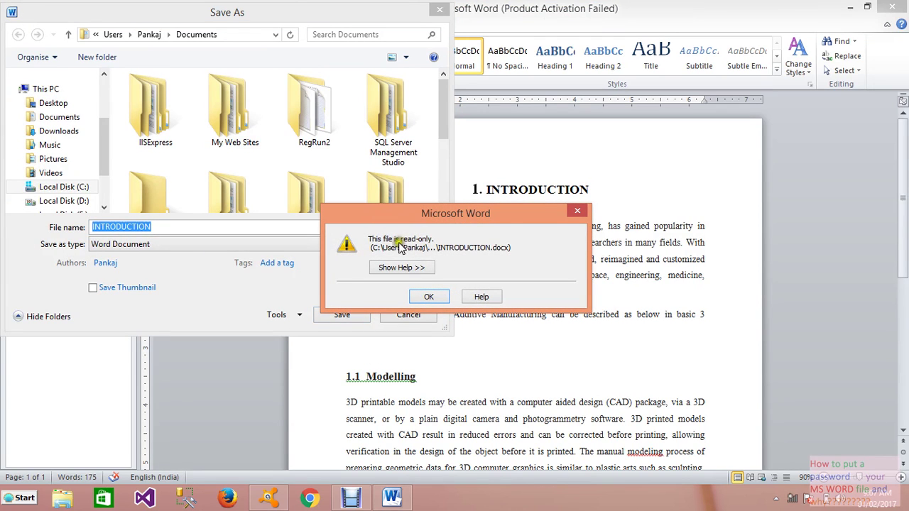
left_click(575, 213)
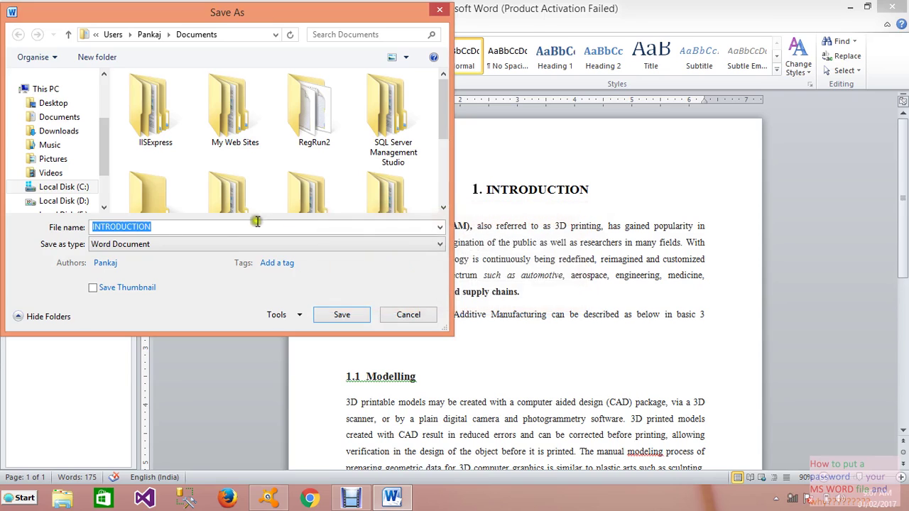
left_click(178, 226)
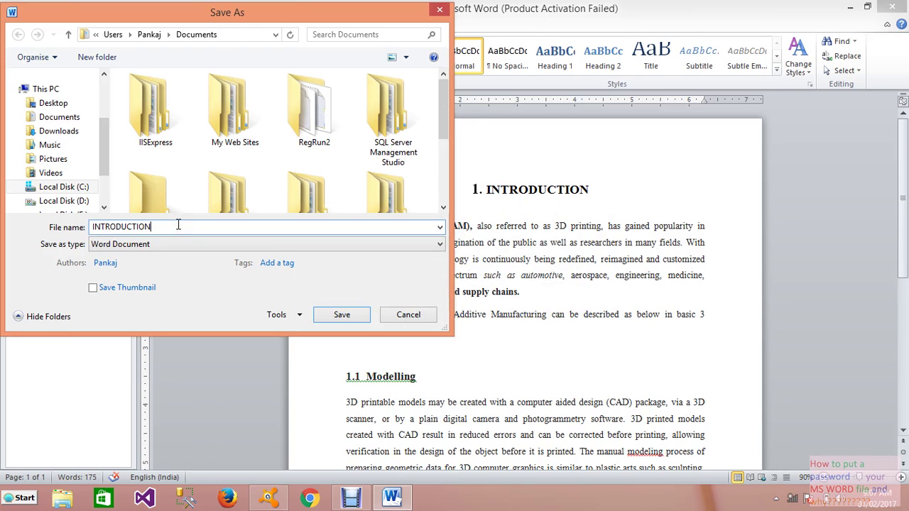
left_click(341, 316)
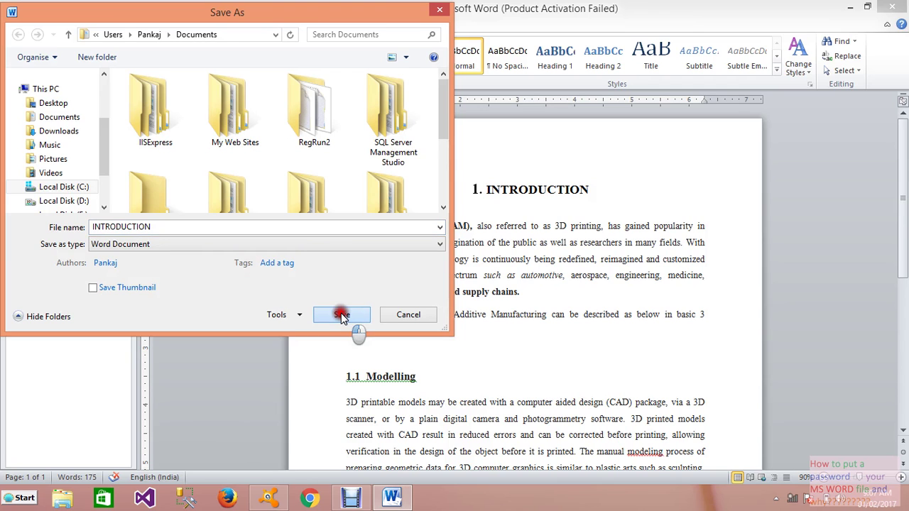
left_click(392, 317)
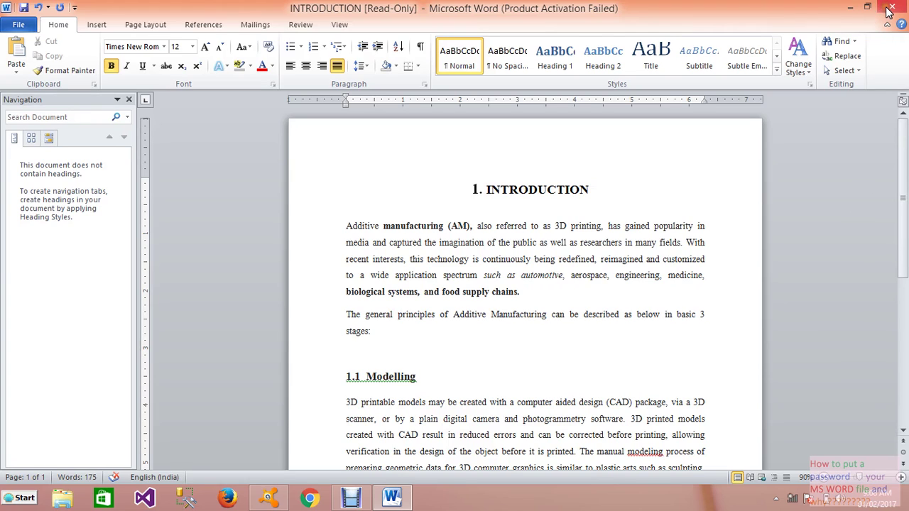
Step: Close the INTRODUCTION window, then cancel the save-changes prompt
mouse_move(889, 11)
left_click(889, 11)
left_click(509, 266)
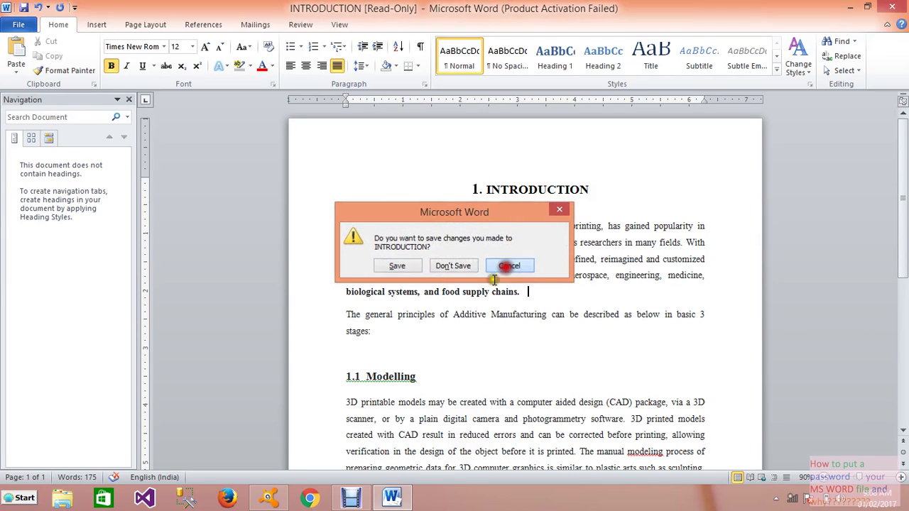